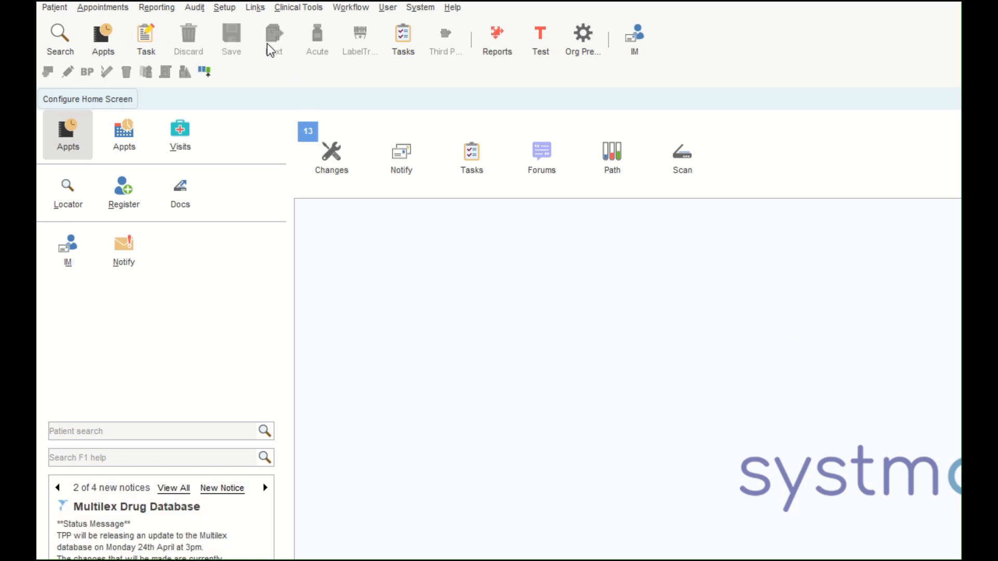
# - Open the new branch form from the organisation's branch list in Staff & Organisation Setup, view its fields, and close it without saving
pyautogui.click(231, 9)
pyautogui.moveTo(242, 28)
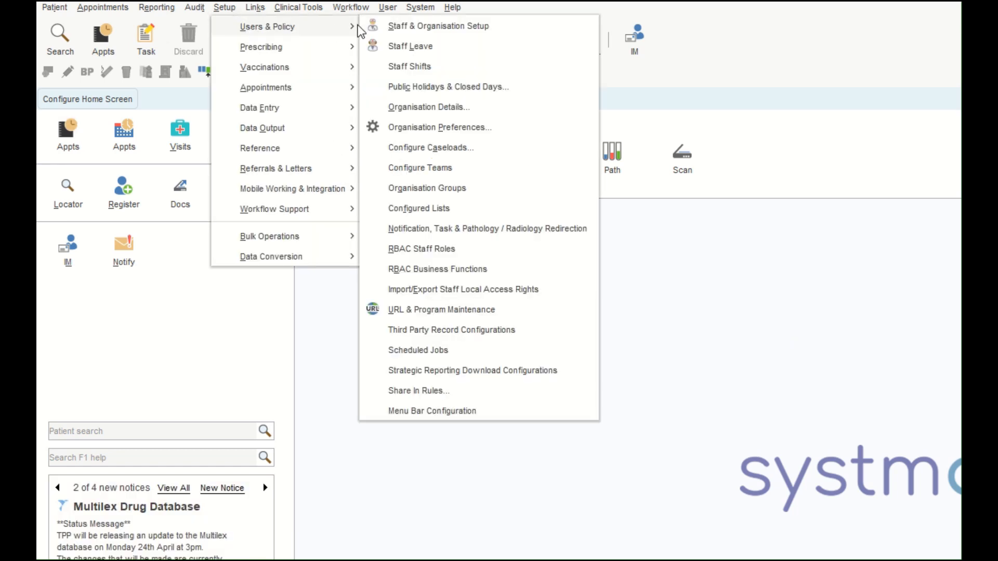
pyautogui.click(389, 23)
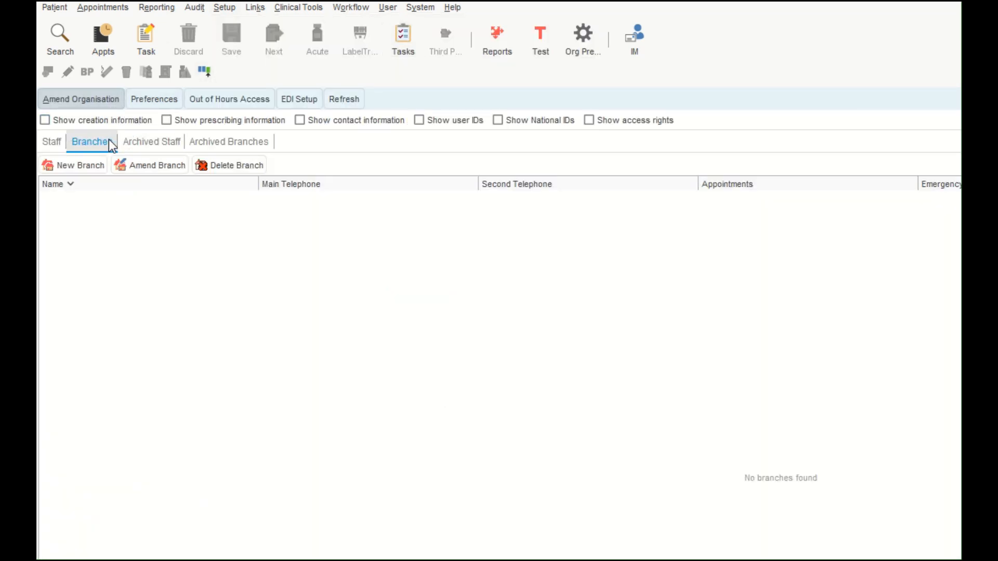
pyautogui.click(75, 166)
pyautogui.moveTo(677, 149); pyautogui.dragTo(462, 40)
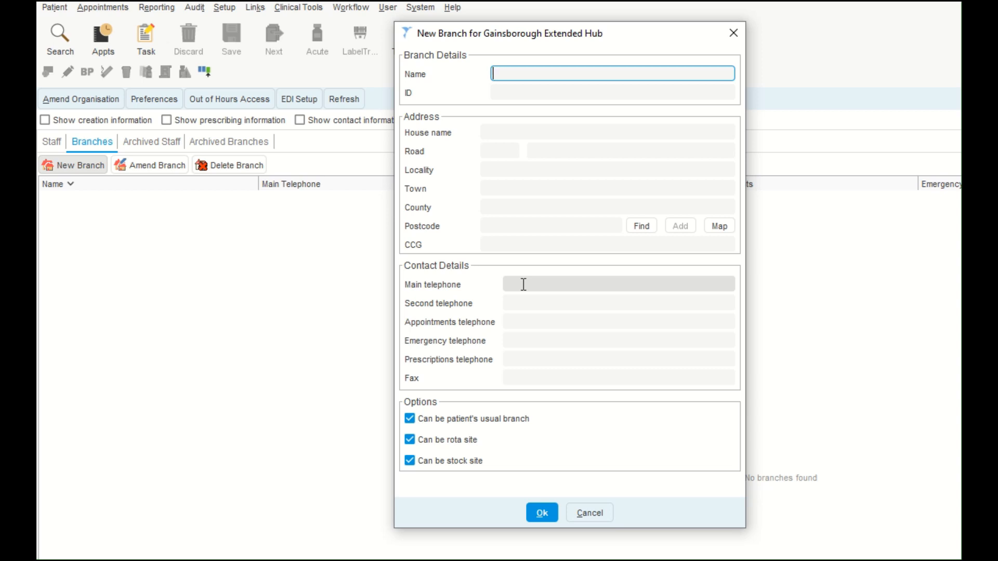
pyautogui.click(605, 520)
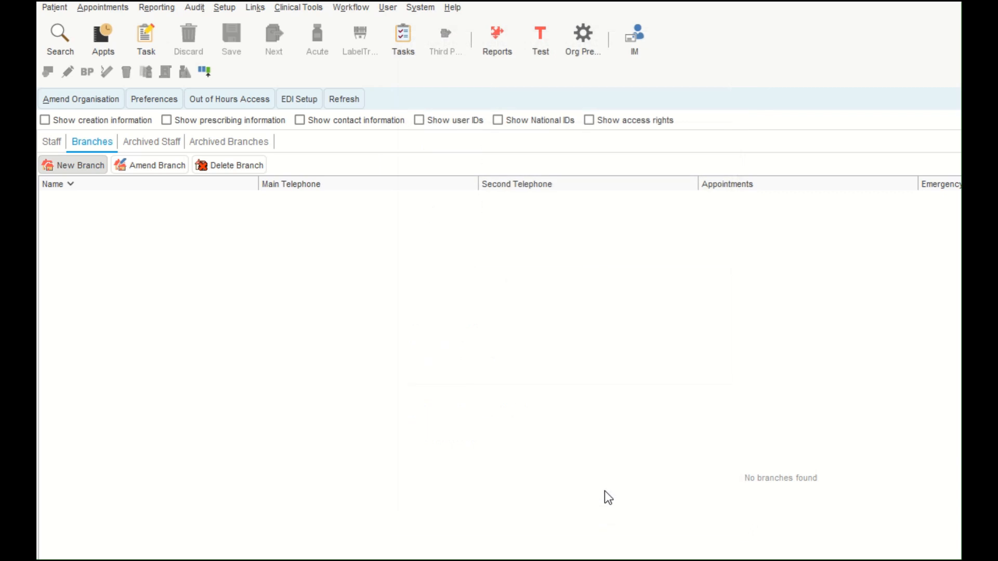
# - Show the appointment ledger and open the Extended Access GP Mon - Fri rota on 14 June for amending
pyautogui.click(101, 42)
pyautogui.rightClick(292, 164)
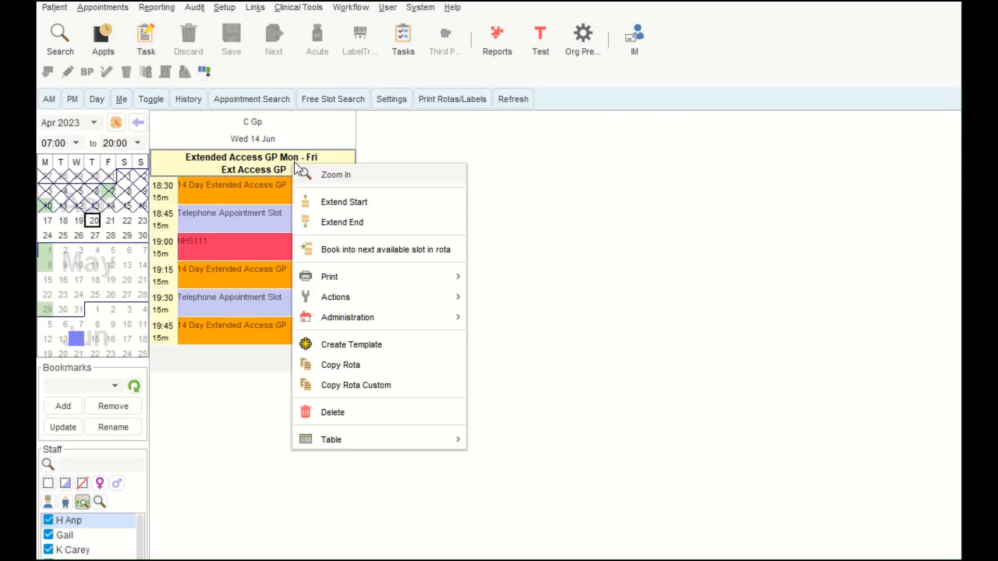
pyautogui.moveTo(395, 317)
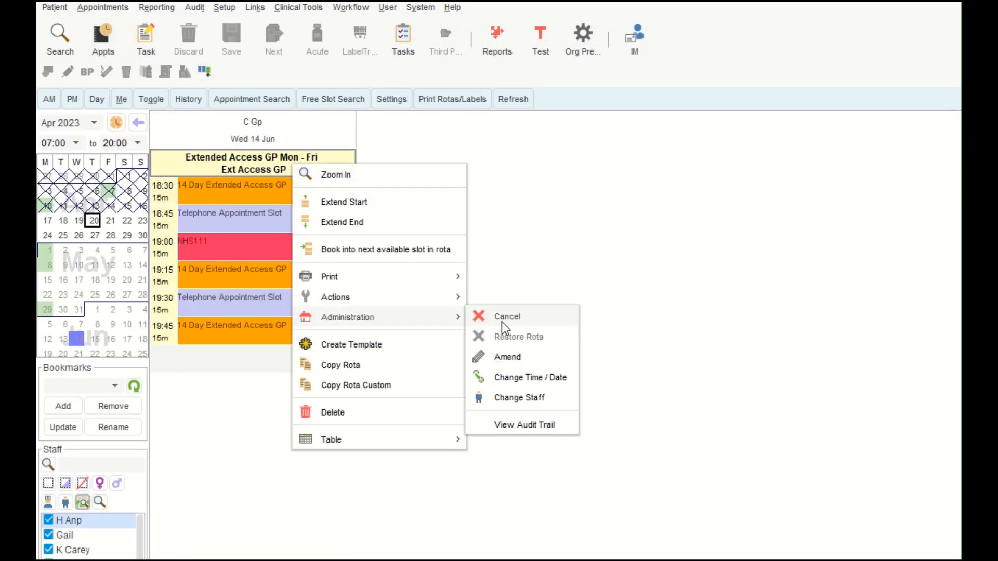
pyautogui.click(523, 354)
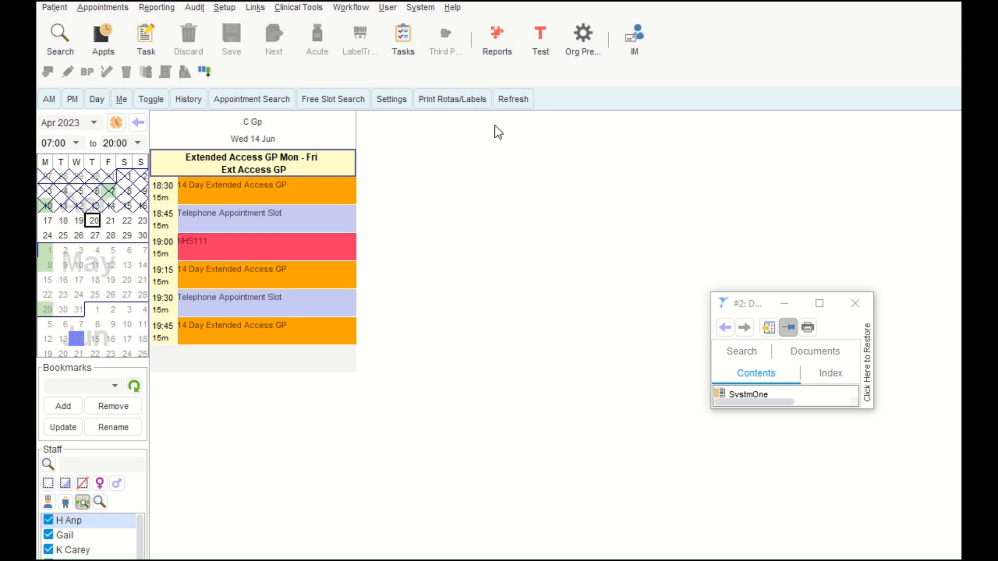
# - Enable sending appointment SMS messages from this PC in PC Settings and set the daily sending start time to 11:00
pyautogui.click(415, 8)
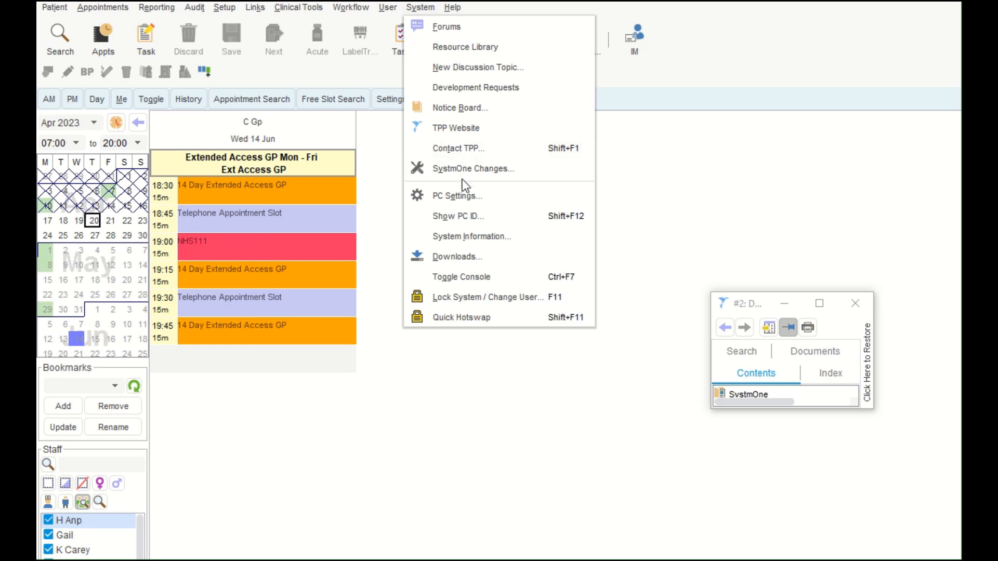
pyautogui.click(473, 197)
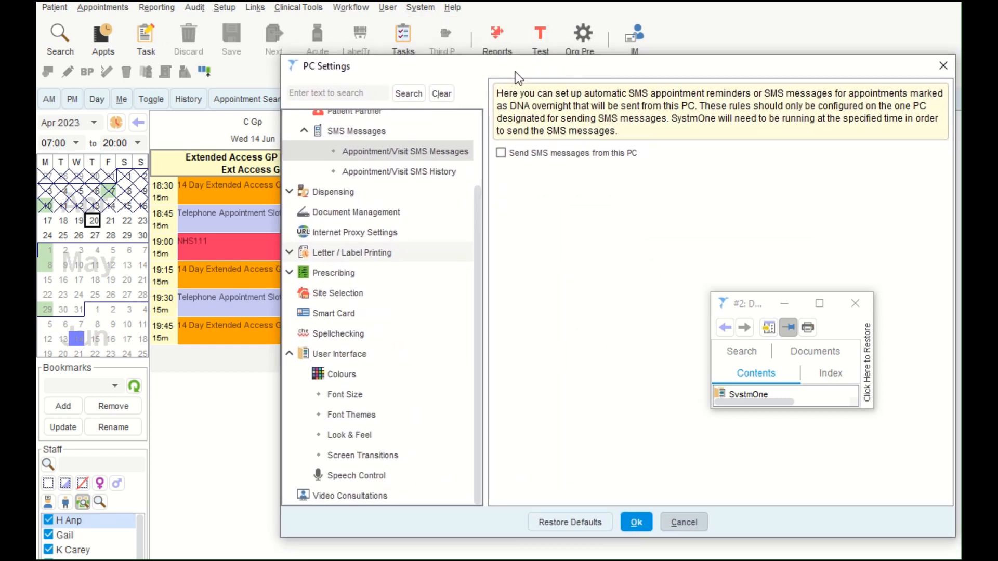
pyautogui.scroll(3, 355, 155)
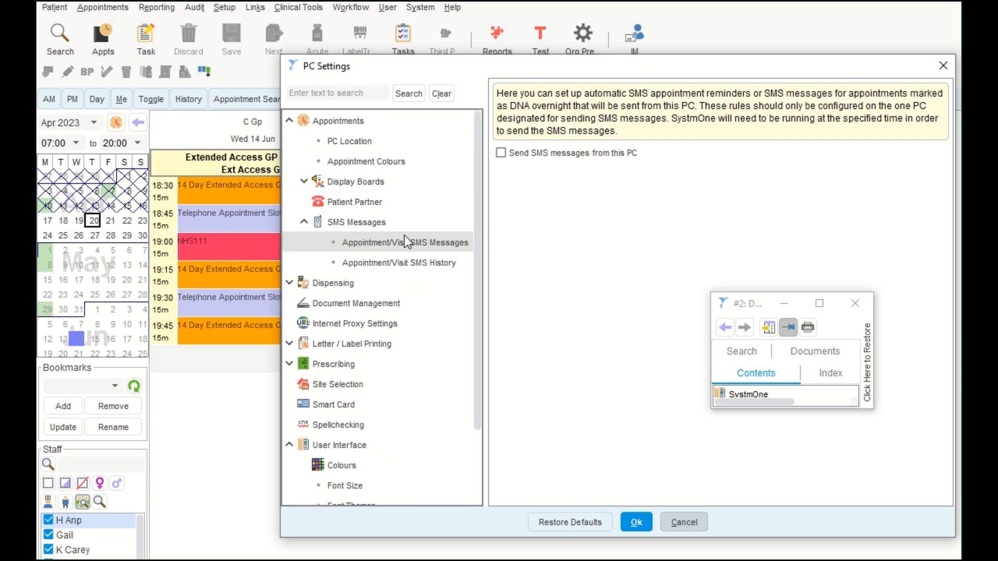
pyautogui.click(535, 157)
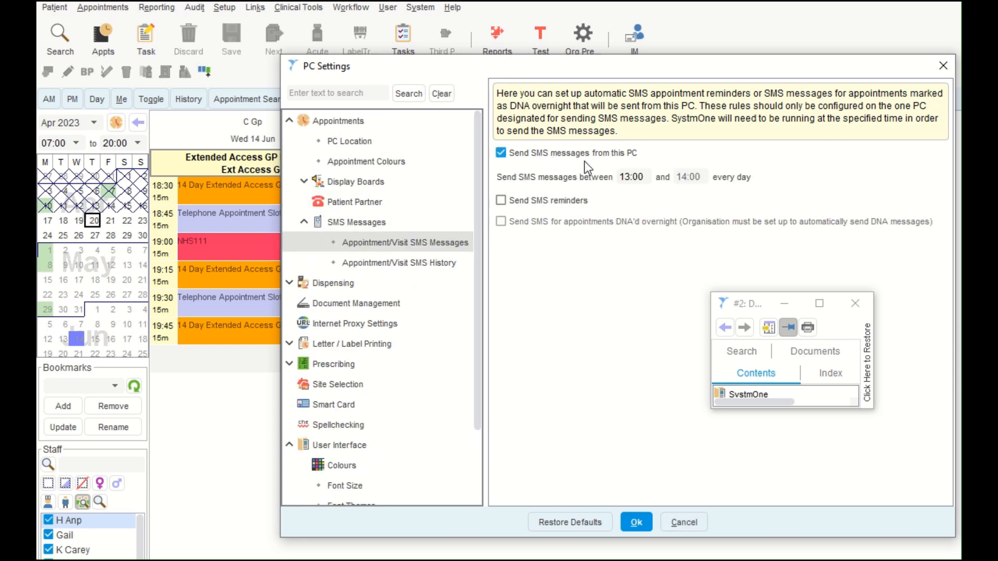
pyautogui.click(627, 177)
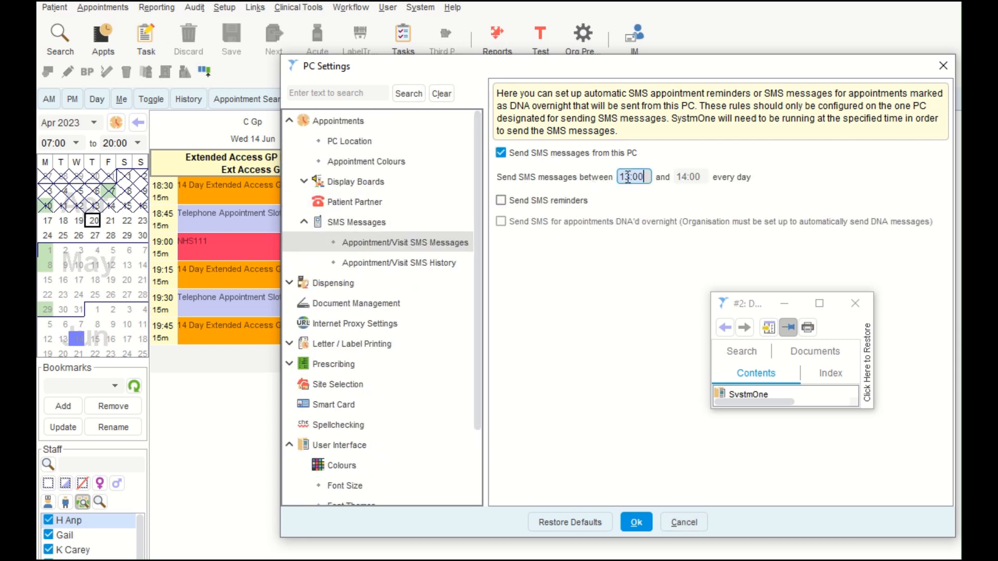
pyautogui.press('BackSpace')
pyautogui.write('17:00')
pyautogui.press('Tab')
# - Enable SMS reminders, include all rota types, and save the PC settings
pyautogui.click(542, 203)
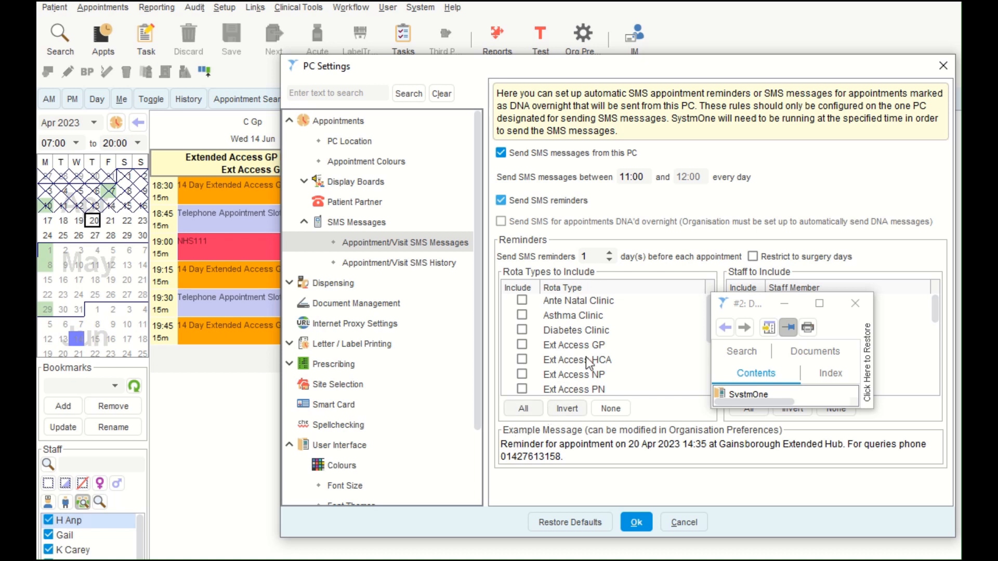
pyautogui.click(522, 408)
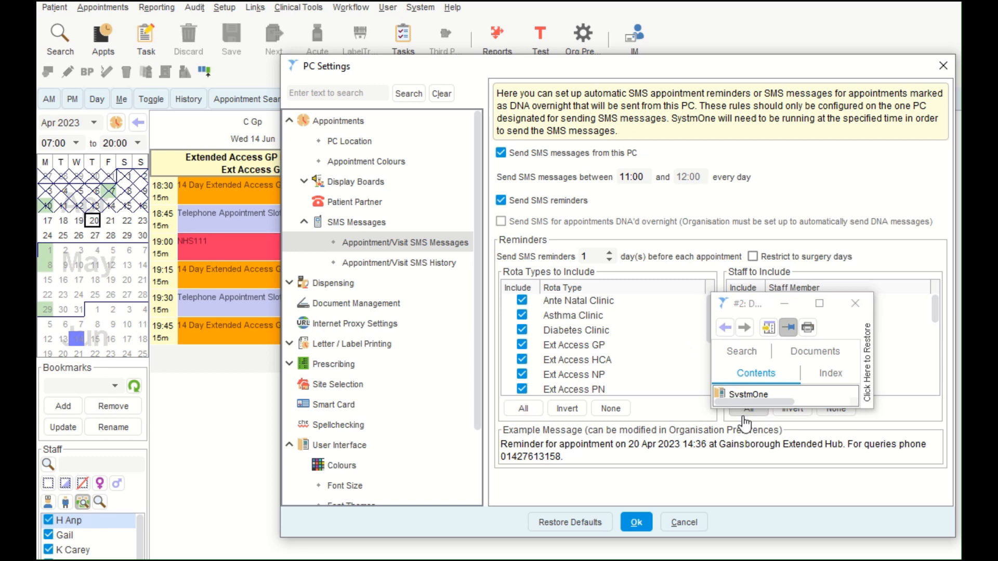
pyautogui.click(713, 301)
pyautogui.moveTo(713, 302); pyautogui.dragTo(713, 291)
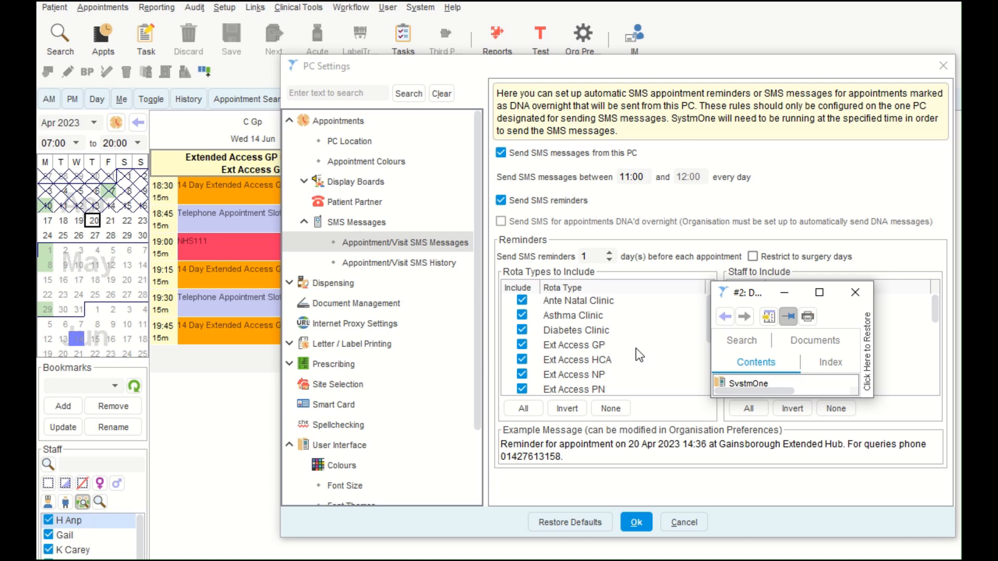
pyautogui.click(638, 522)
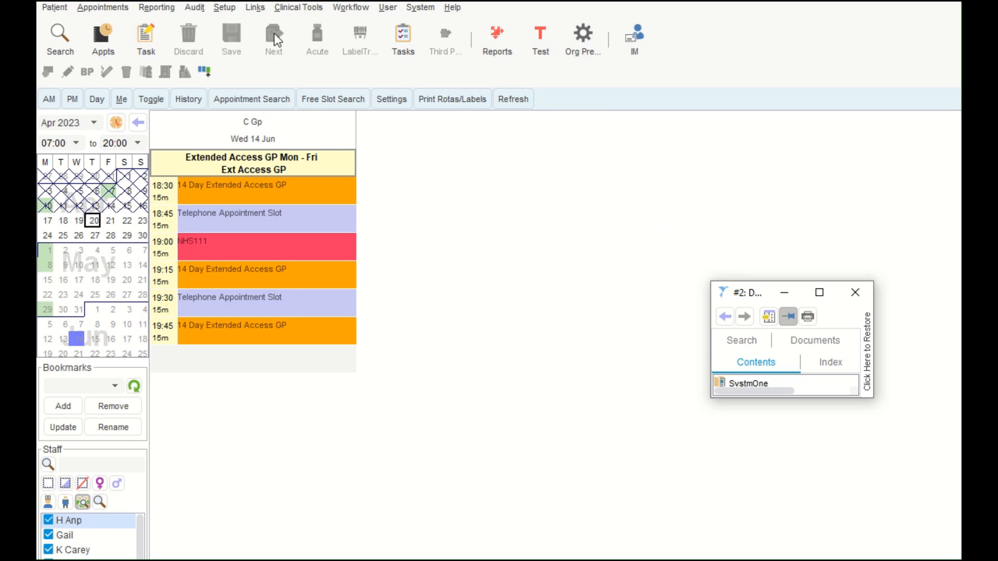
# - Show the Messaging & Appointments section of Organisation Preferences and close the floating help window covering it
pyautogui.click(234, 11)
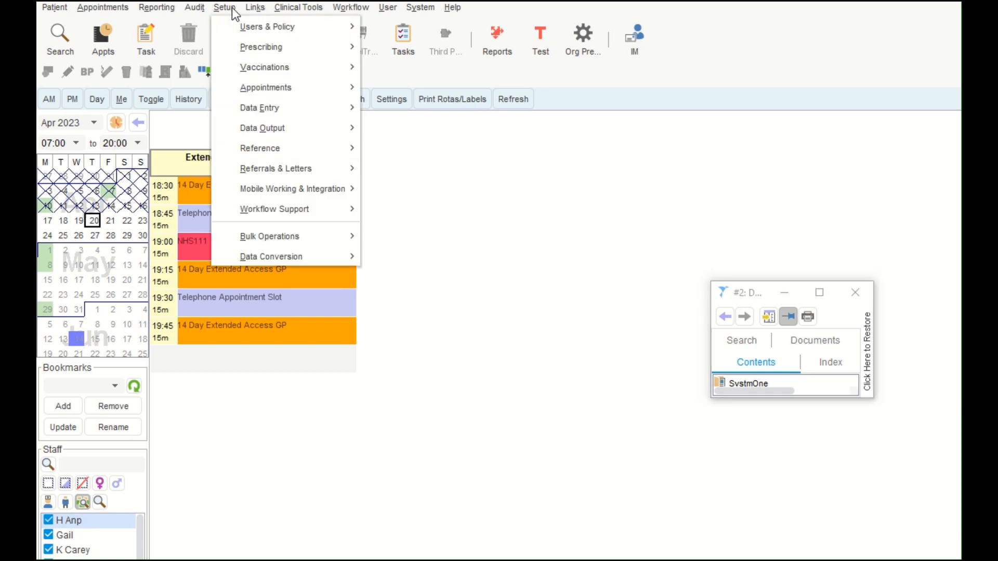
pyautogui.moveTo(244, 26)
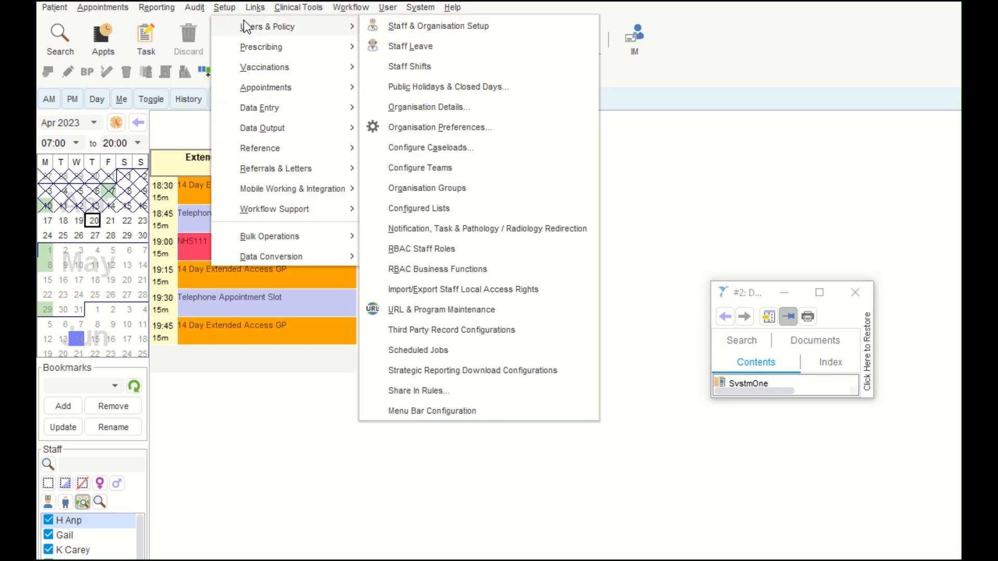
pyautogui.click(457, 127)
pyautogui.moveTo(591, 154); pyautogui.dragTo(523, 83)
pyautogui.scroll(-2, 450, 324)
pyautogui.scroll(-6, 491, 293)
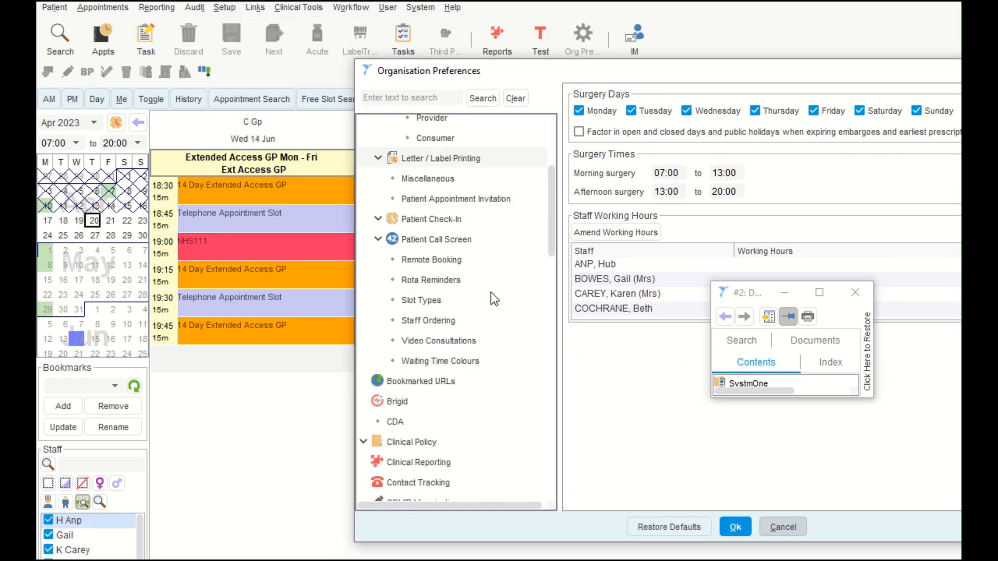
pyautogui.scroll(-3, 495, 312)
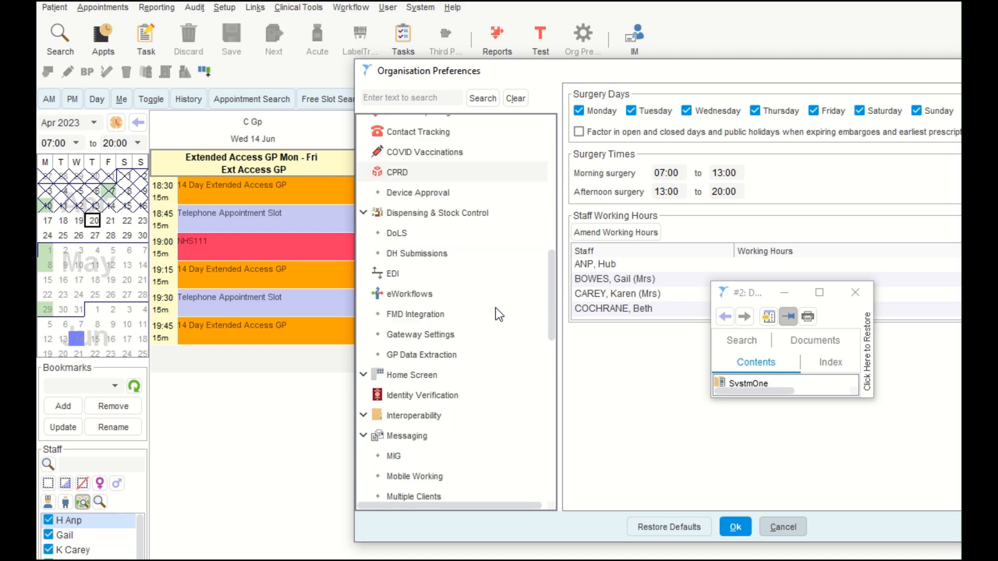
pyautogui.click(364, 430)
pyautogui.scroll(-1, 464, 404)
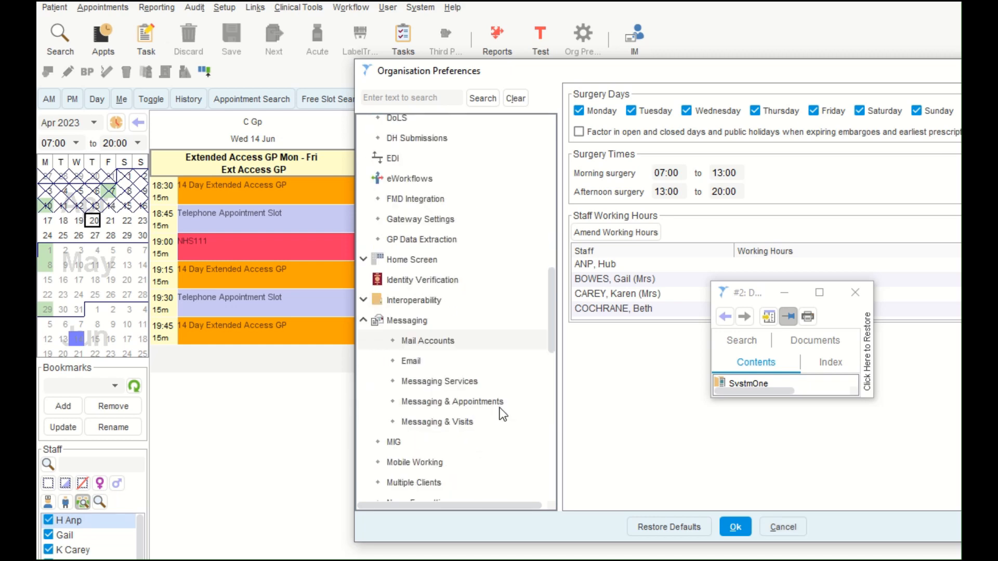
pyautogui.click(500, 402)
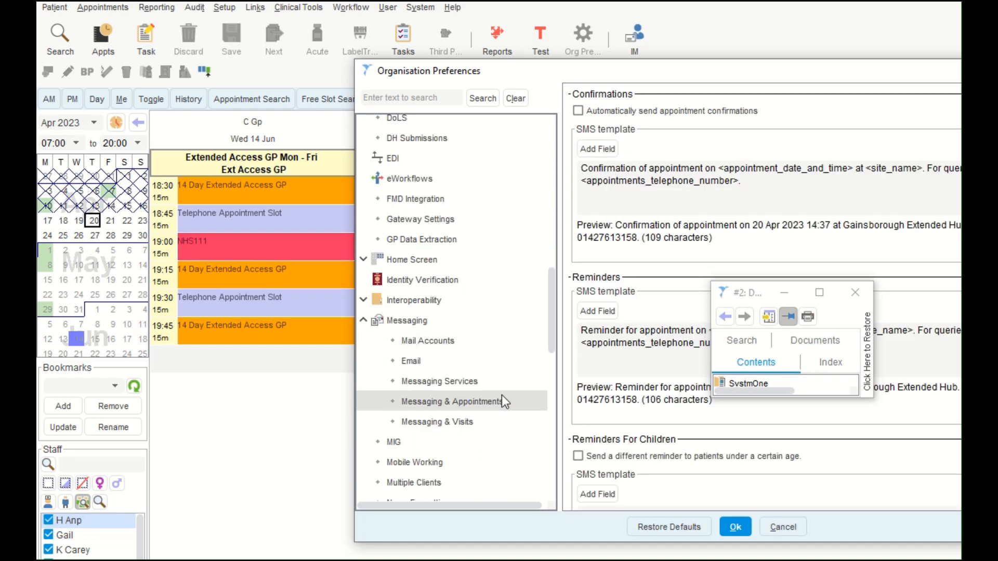
pyautogui.click(855, 292)
pyautogui.moveTo(785, 73); pyautogui.dragTo(635, 38)
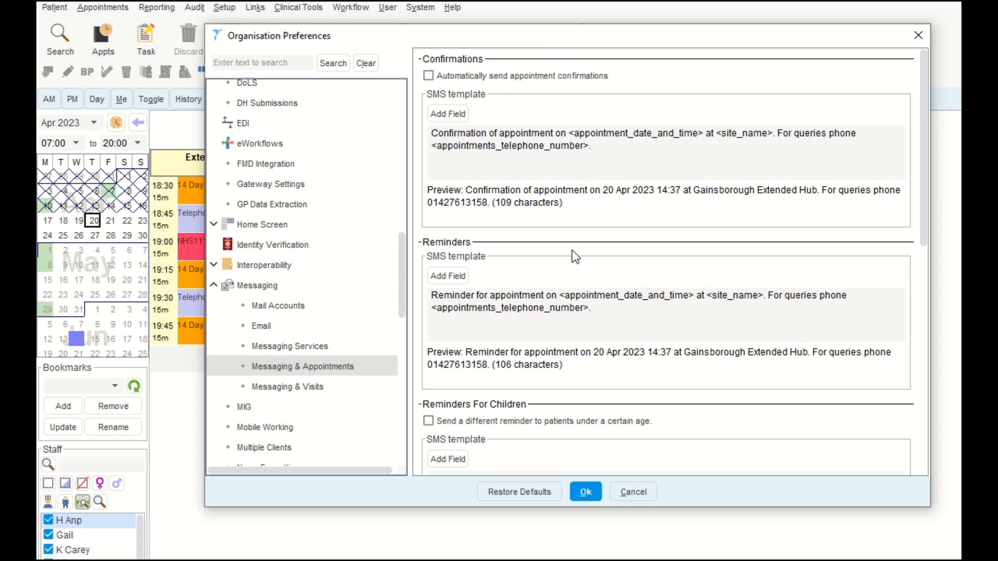
# - Replace the appointments telephone field in the Reminders SMS template with the Telephone number field and a full stop, and save the preferences
pyautogui.click(538, 330)
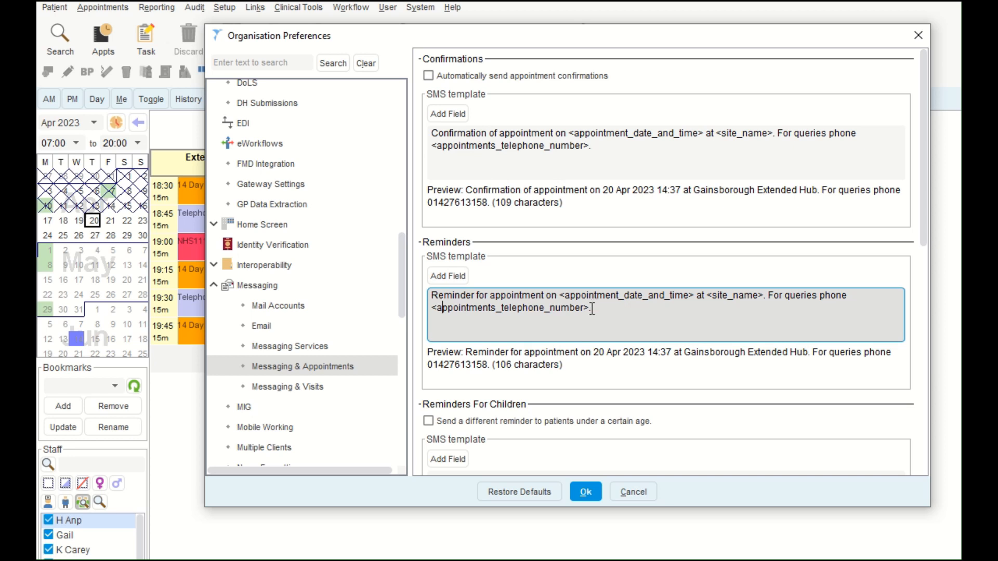
pyautogui.moveTo(594, 308); pyautogui.dragTo(432, 307)
pyautogui.press('BackSpace')
pyautogui.click(447, 277)
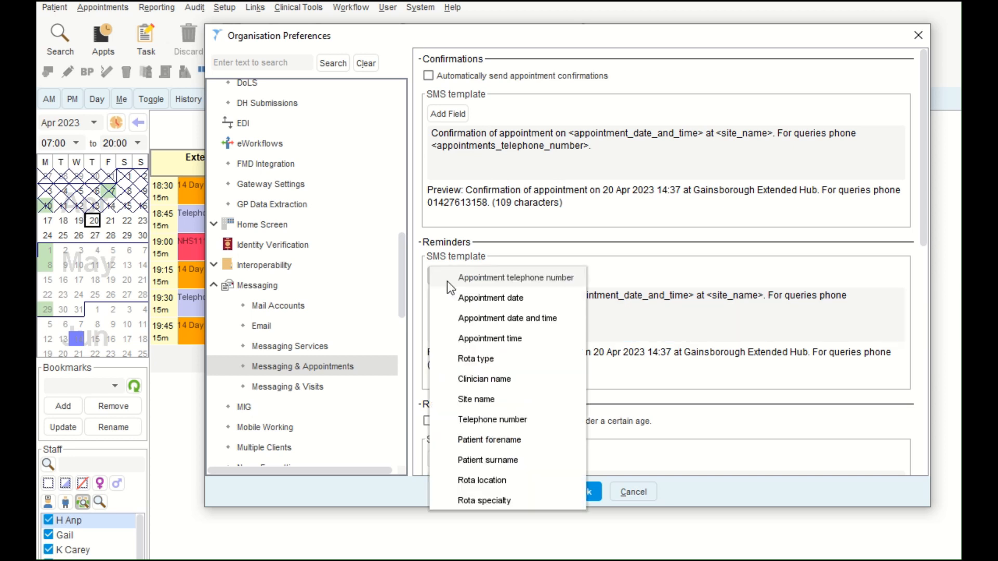
pyautogui.click(516, 416)
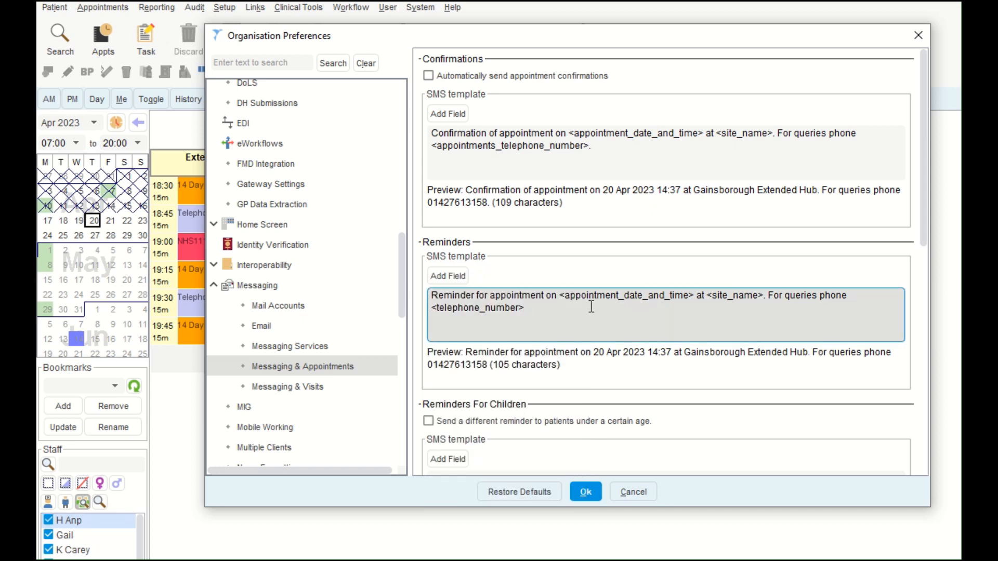
pyautogui.write('.')
pyautogui.scroll(-3, 569, 308)
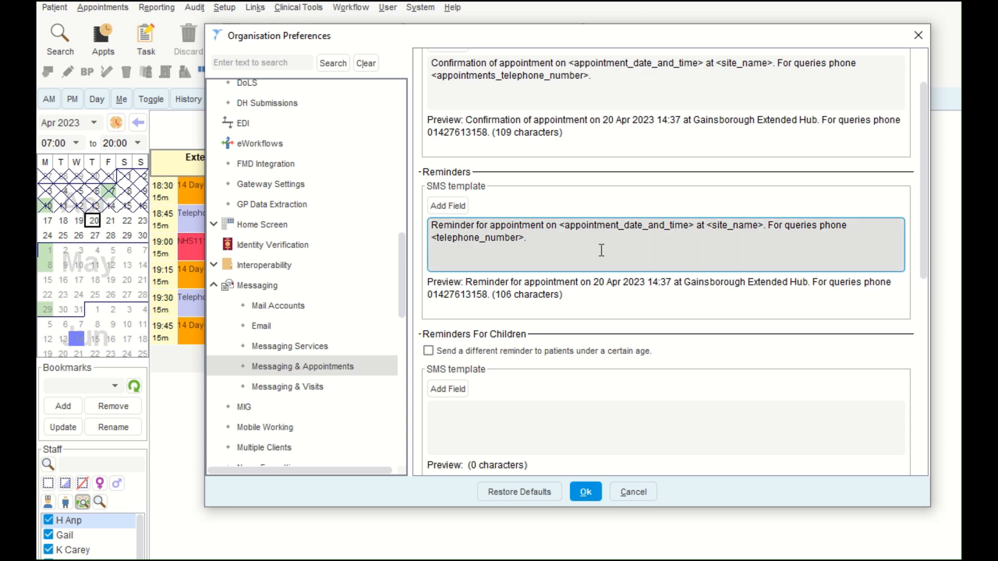
pyautogui.scroll(-1, 602, 250)
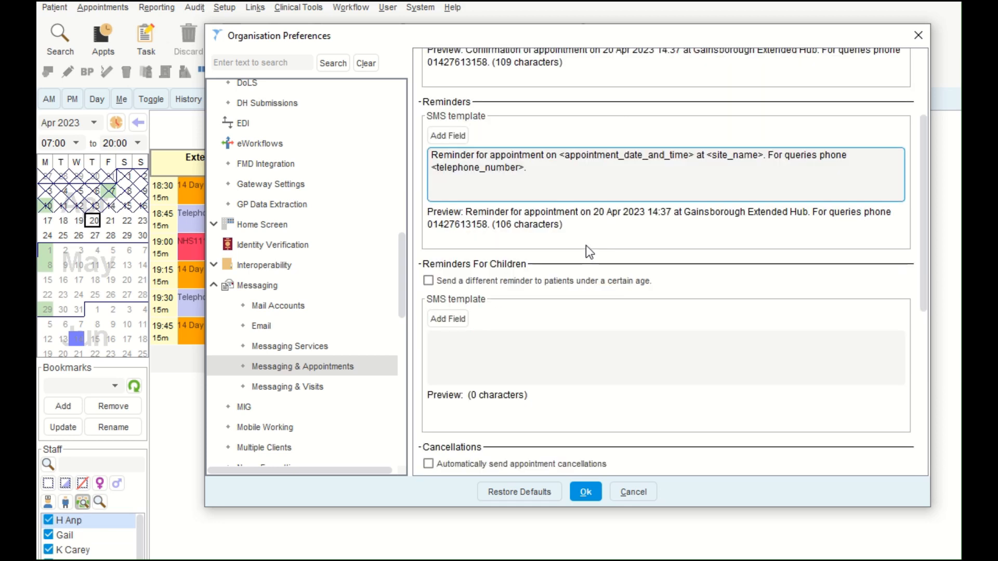
pyautogui.scroll(3, 582, 282)
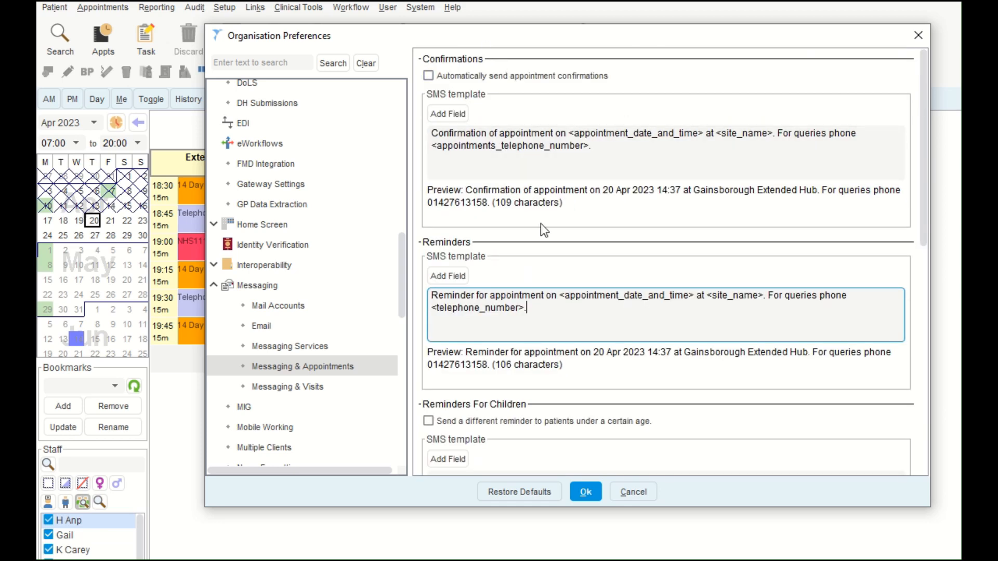
pyautogui.click(586, 497)
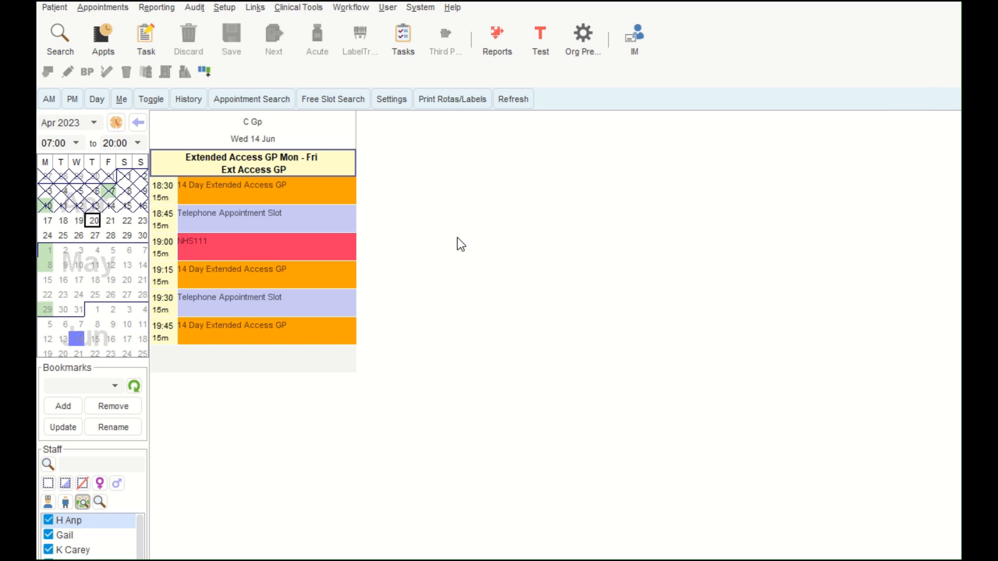
# - Open the SMS Details Report from the miscellaneous reports
pyautogui.click(151, 7)
pyautogui.moveTo(225, 329)
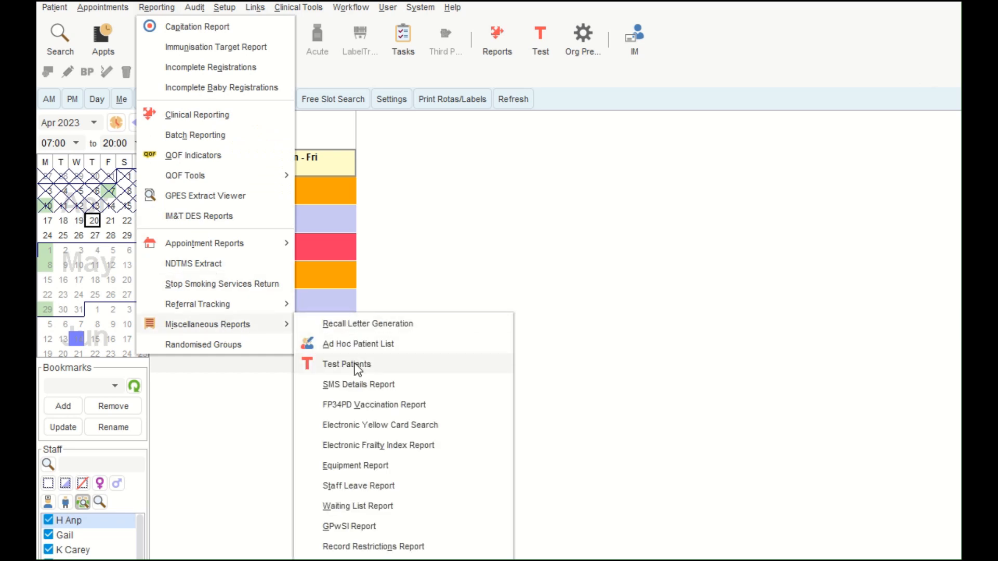
pyautogui.click(363, 387)
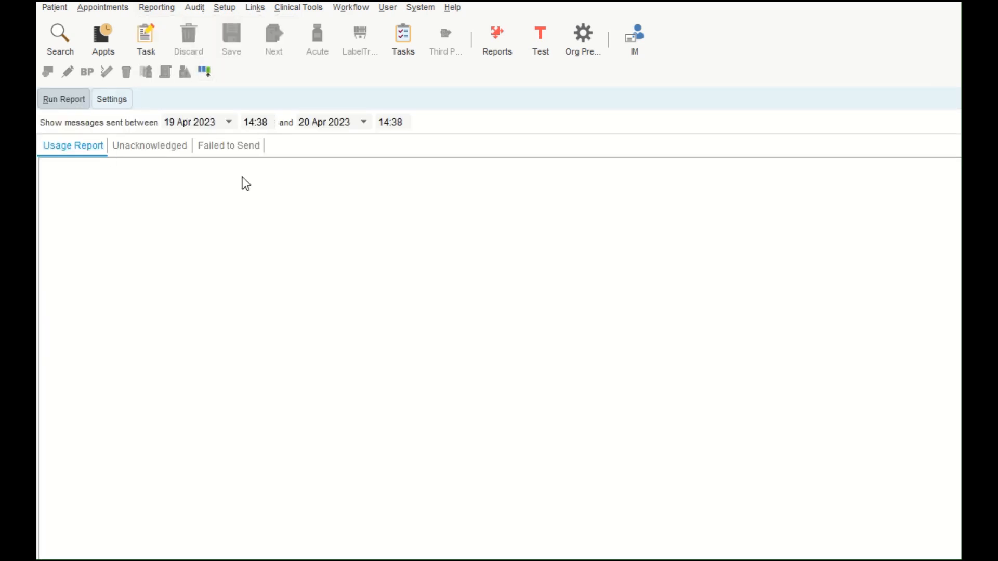